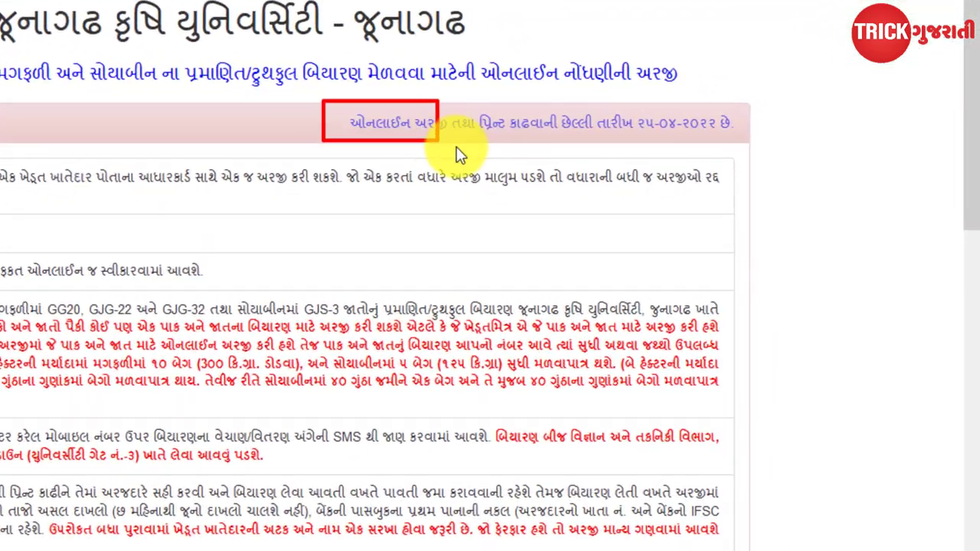
- Review the application and printing deadline and the numbered conditions for the Kharif 2022 groundnut and soybean seed application
{"action": "left_click_drag", "start_coordinate": [639, 138], "coordinate": [728, 141]}
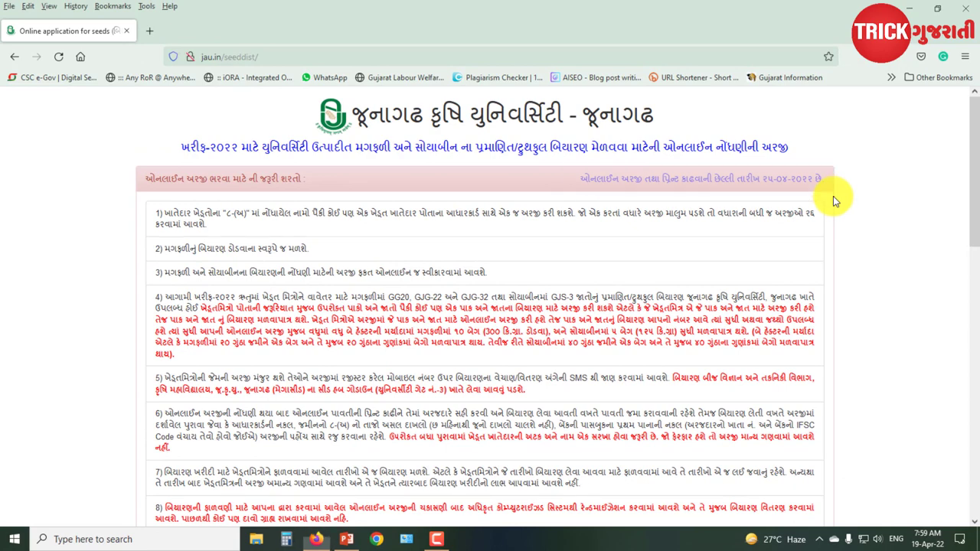
{"action": "scroll", "coordinate": [415, 204], "scroll_direction": "down", "scroll_amount": 3}
{"action": "scroll", "coordinate": [419, 232], "scroll_direction": "up", "scroll_amount": 2}
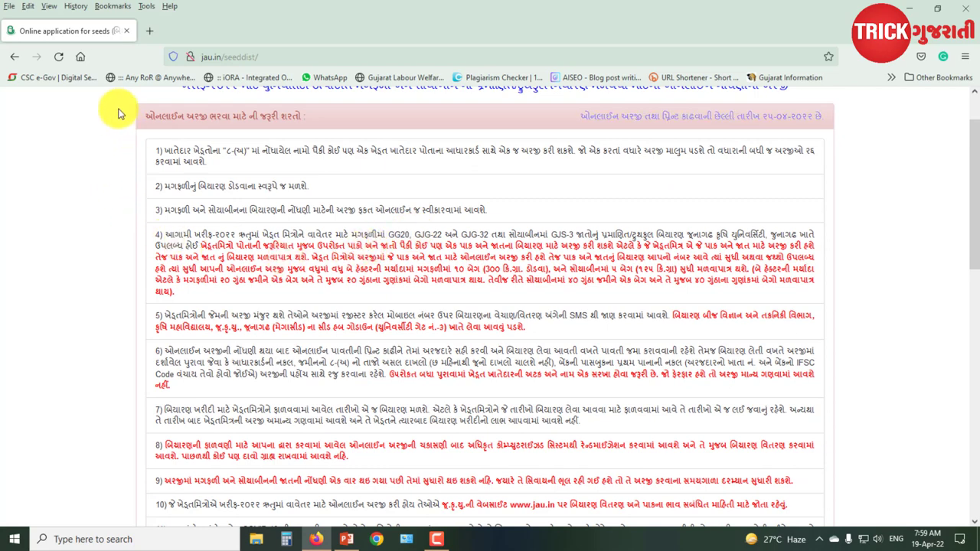
{"action": "mouse_move", "coordinate": [124, 96]}
{"action": "left_mouse_down"}
{"action": "mouse_move", "coordinate": [760, 479]}
{"action": "mouse_move", "coordinate": [797, 521]}
{"action": "mouse_move", "coordinate": [827, 528]}
{"action": "left_mouse_up"}
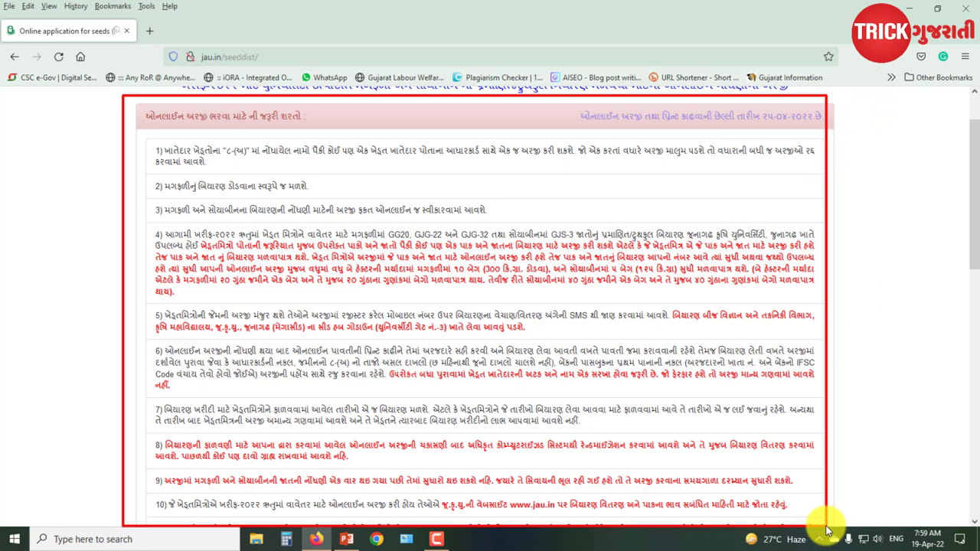
- Examine the options for reprinting or correcting a submitted application and the instruction for first-time applicants
{"action": "scroll", "coordinate": [342, 354], "scroll_direction": "down", "scroll_amount": 4}
{"action": "scroll", "coordinate": [342, 354], "scroll_direction": "down", "scroll_amount": 5}
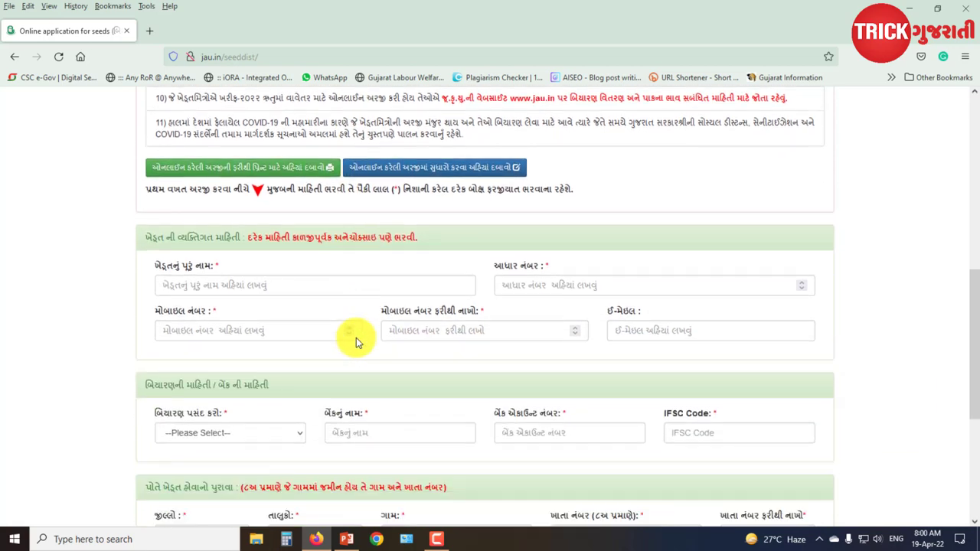
{"action": "scroll", "coordinate": [331, 260], "scroll_direction": "down", "scroll_amount": 1}
{"action": "scroll", "coordinate": [331, 260], "scroll_direction": "up", "scroll_amount": 1}
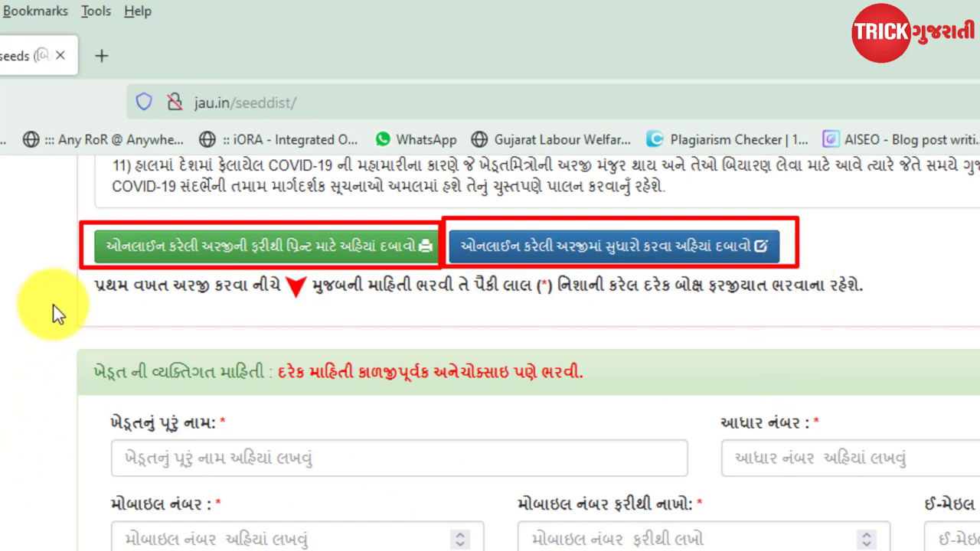
{"action": "mouse_move", "coordinate": [75, 275]}
{"action": "left_mouse_down"}
{"action": "mouse_move", "coordinate": [235, 310]}
{"action": "mouse_move", "coordinate": [887, 306]}
{"action": "left_mouse_up"}
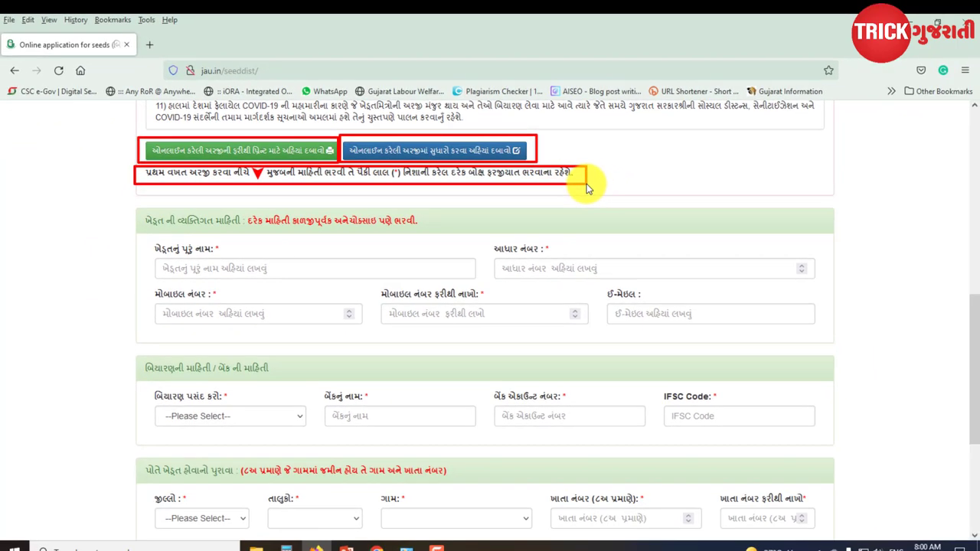
{"action": "key", "text": "Escape"}
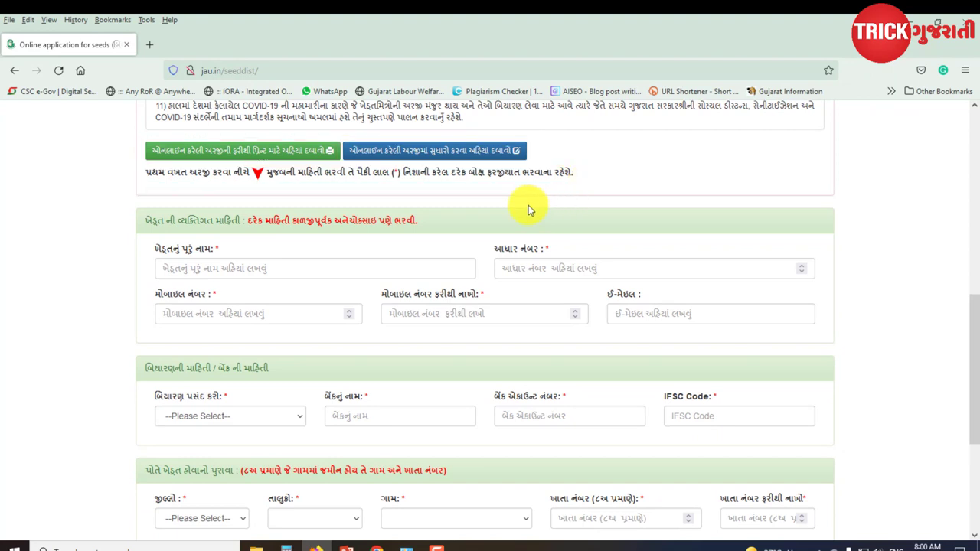
- Examine the farmer's personal information fields: full name, Aadhaar number, mobile number with its repeat entry, and e-mail
{"action": "scroll", "coordinate": [528, 205], "scroll_direction": "down", "scroll_amount": 1}
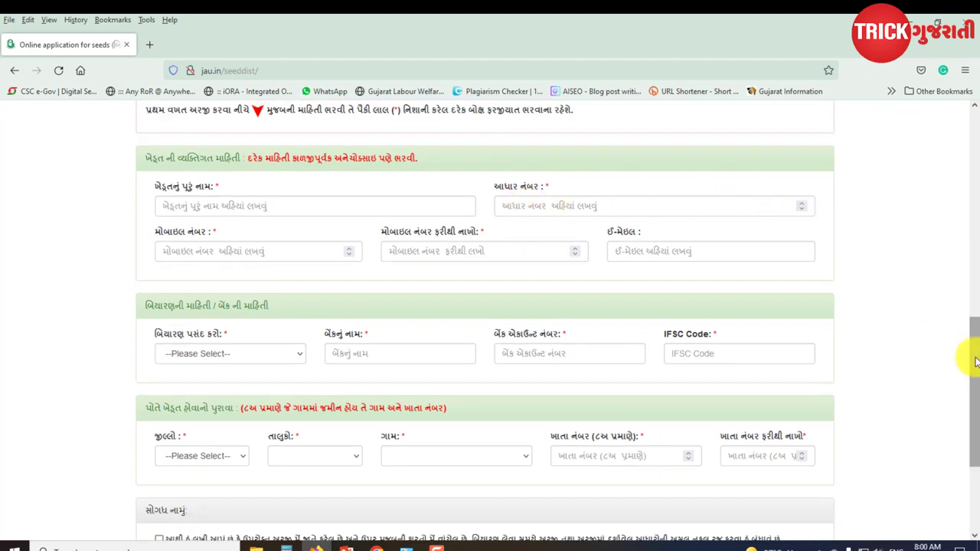
{"action": "scroll", "coordinate": [973, 350], "scroll_direction": "down", "scroll_amount": 1}
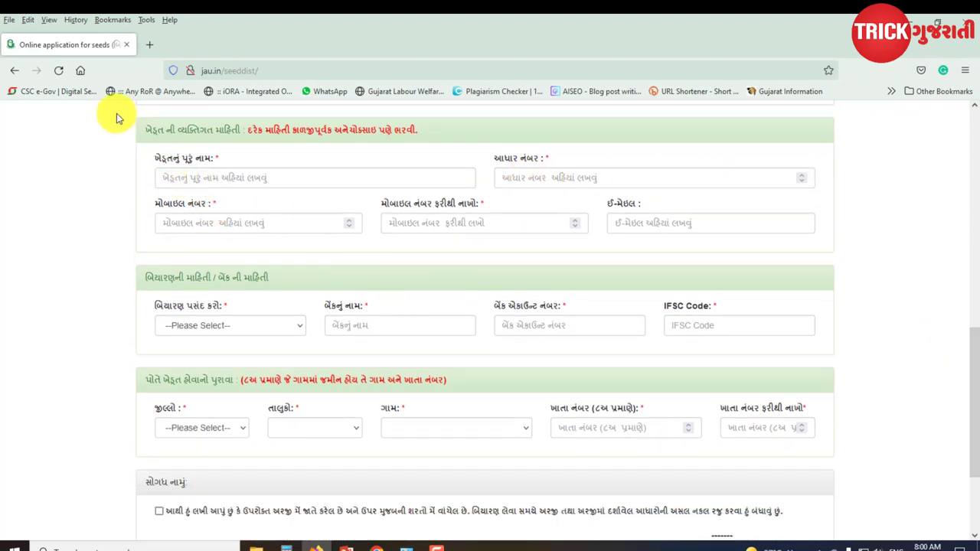
{"action": "mouse_move", "coordinate": [117, 115]}
{"action": "left_mouse_down"}
{"action": "mouse_move", "coordinate": [820, 237]}
{"action": "mouse_move", "coordinate": [847, 260]}
{"action": "left_mouse_up"}
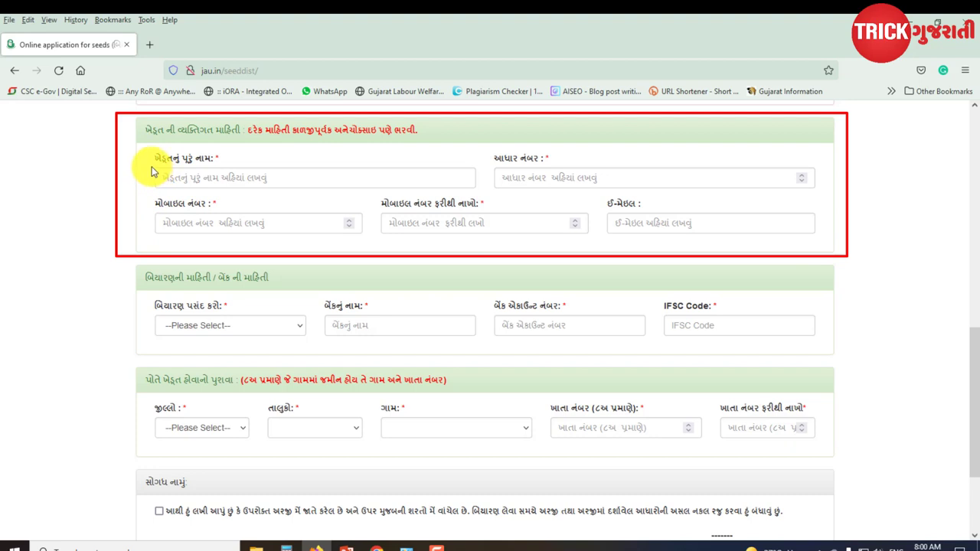
{"action": "mouse_move", "coordinate": [151, 165]}
{"action": "left_mouse_down"}
{"action": "mouse_move", "coordinate": [306, 200]}
{"action": "mouse_move", "coordinate": [468, 196]}
{"action": "left_mouse_up"}
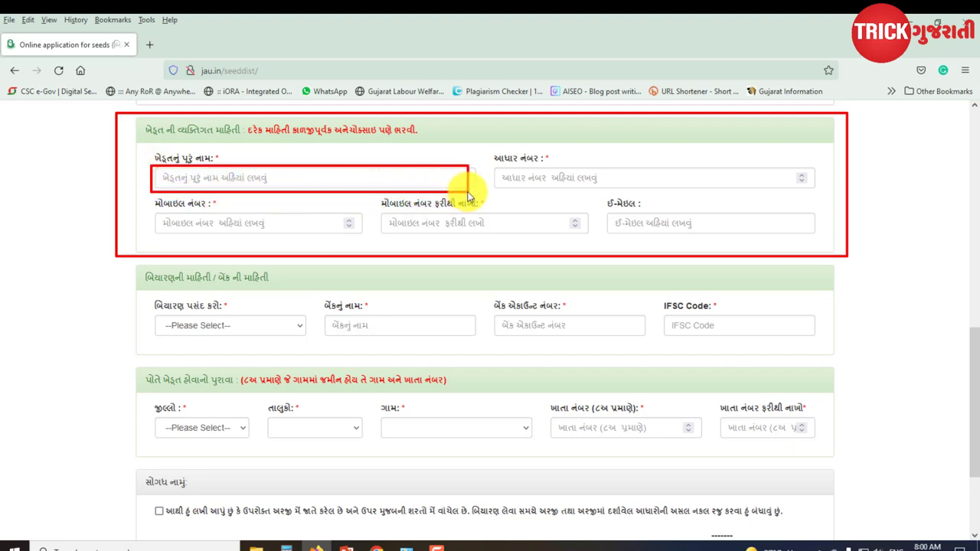
{"action": "mouse_move", "coordinate": [494, 166]}
{"action": "left_mouse_down"}
{"action": "mouse_move", "coordinate": [538, 188]}
{"action": "mouse_move", "coordinate": [816, 187]}
{"action": "left_mouse_up"}
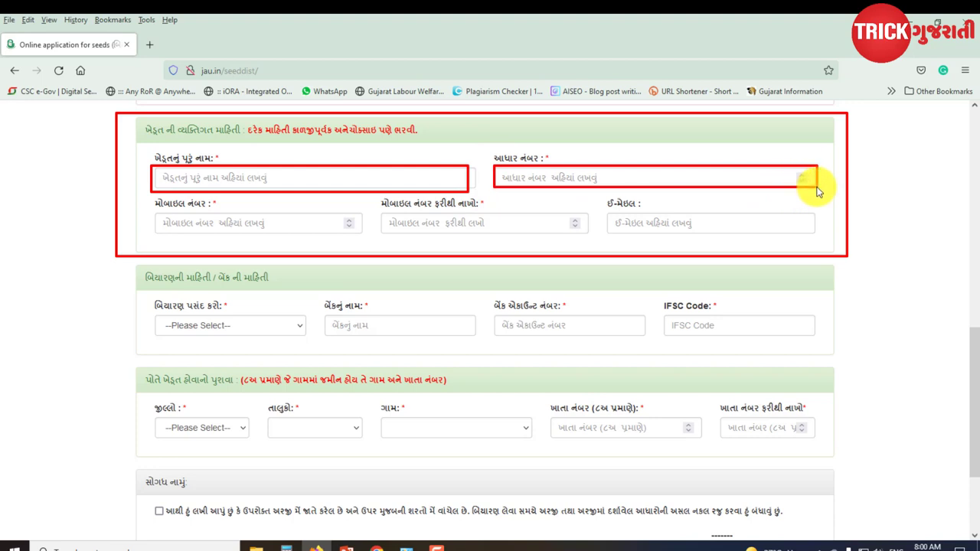
{"action": "left_click_drag", "start_coordinate": [154, 213], "coordinate": [362, 240]}
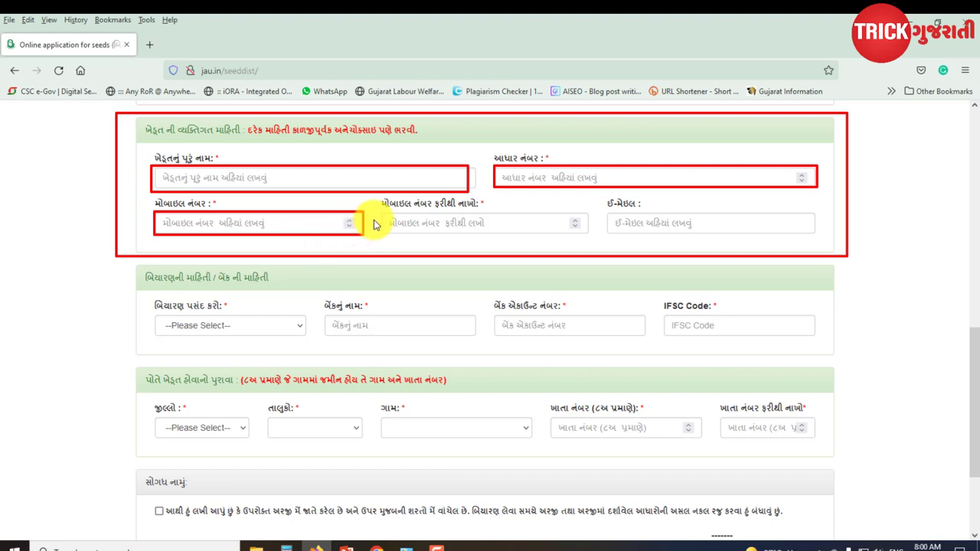
{"action": "mouse_move", "coordinate": [377, 211]}
{"action": "left_mouse_down"}
{"action": "mouse_move", "coordinate": [417, 238]}
{"action": "mouse_move", "coordinate": [588, 242]}
{"action": "left_mouse_up"}
{"action": "mouse_move", "coordinate": [605, 208]}
{"action": "left_mouse_down"}
{"action": "mouse_move", "coordinate": [612, 221]}
{"action": "mouse_move", "coordinate": [721, 238]}
{"action": "mouse_move", "coordinate": [818, 238]}
{"action": "left_mouse_up"}
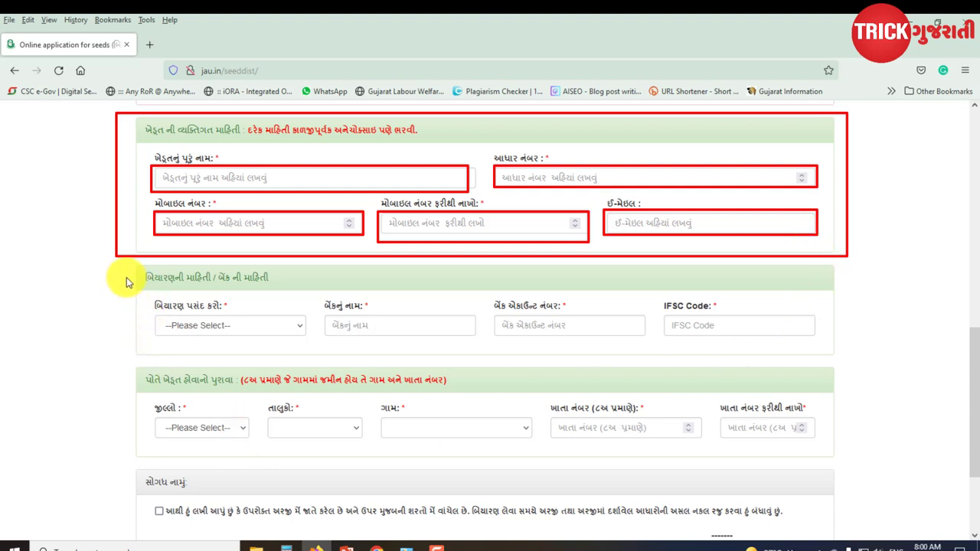
- Examine the available seed varieties and the bank name, account number and IFSC code fields in the seed and bank section
{"action": "mouse_move", "coordinate": [120, 262]}
{"action": "left_mouse_down"}
{"action": "mouse_move", "coordinate": [251, 324]}
{"action": "mouse_move", "coordinate": [409, 342]}
{"action": "left_mouse_up"}
{"action": "mouse_move", "coordinate": [474, 348]}
{"action": "left_mouse_down"}
{"action": "mouse_move", "coordinate": [794, 341]}
{"action": "mouse_move", "coordinate": [837, 349]}
{"action": "mouse_move", "coordinate": [839, 359]}
{"action": "left_mouse_up"}
{"action": "key", "text": "Escape"}
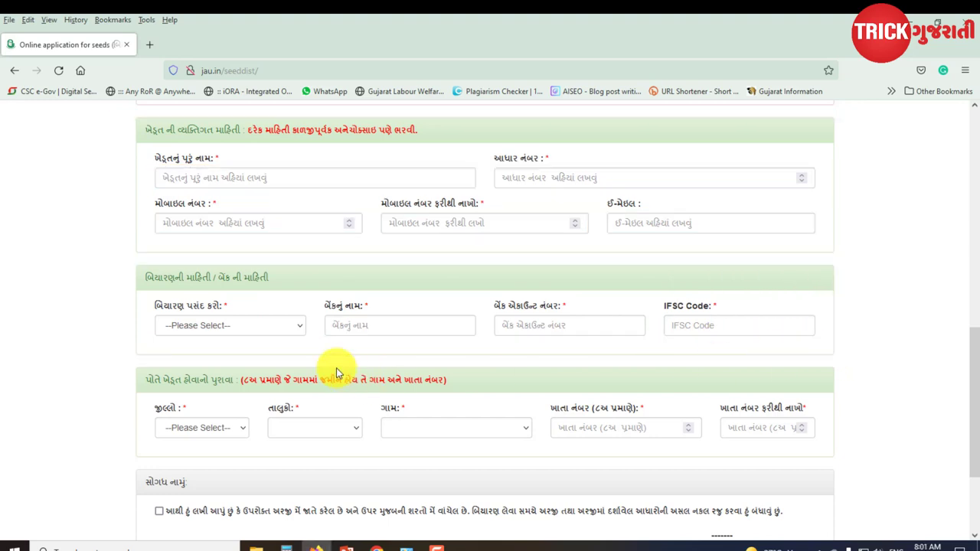
{"action": "left_click", "coordinate": [298, 328]}
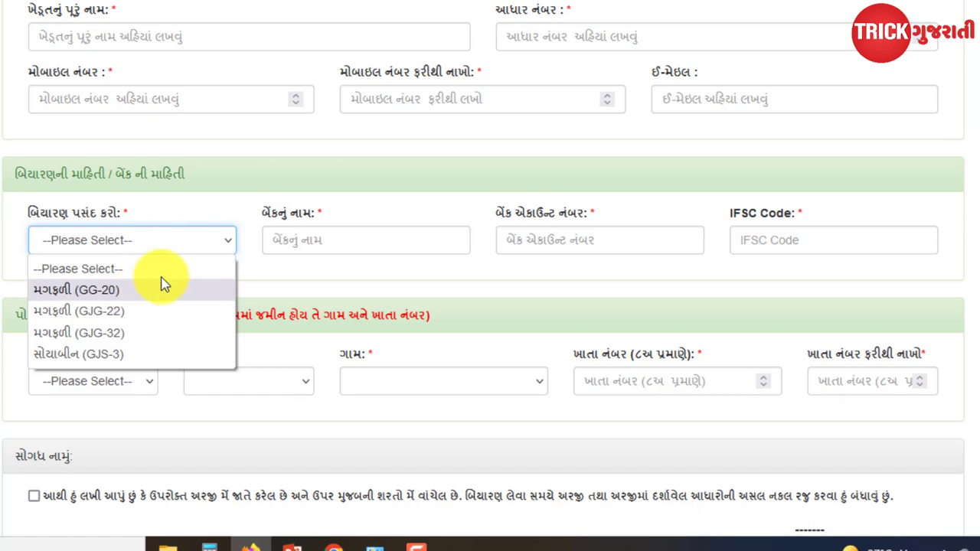
{"action": "left_click", "coordinate": [252, 272]}
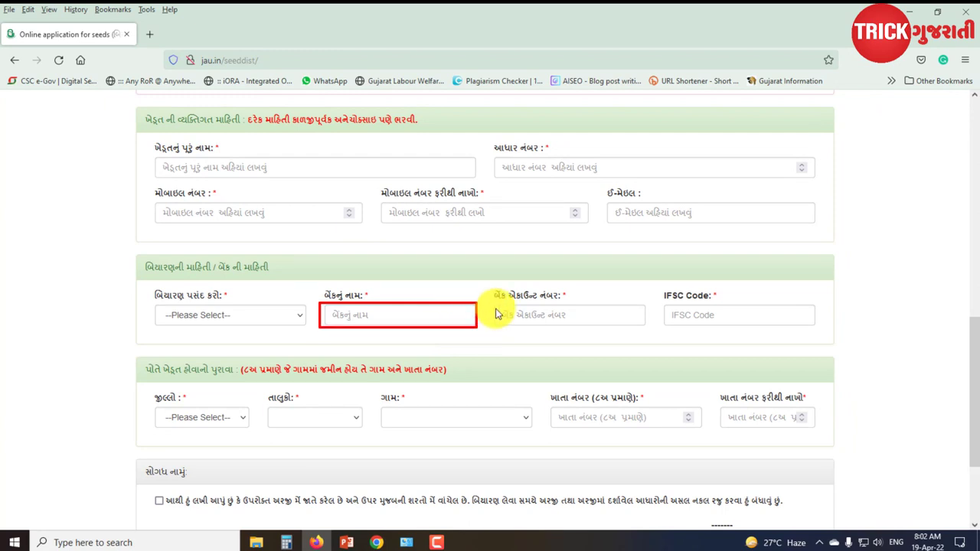
{"action": "left_click_drag", "start_coordinate": [492, 299], "coordinate": [652, 331]}
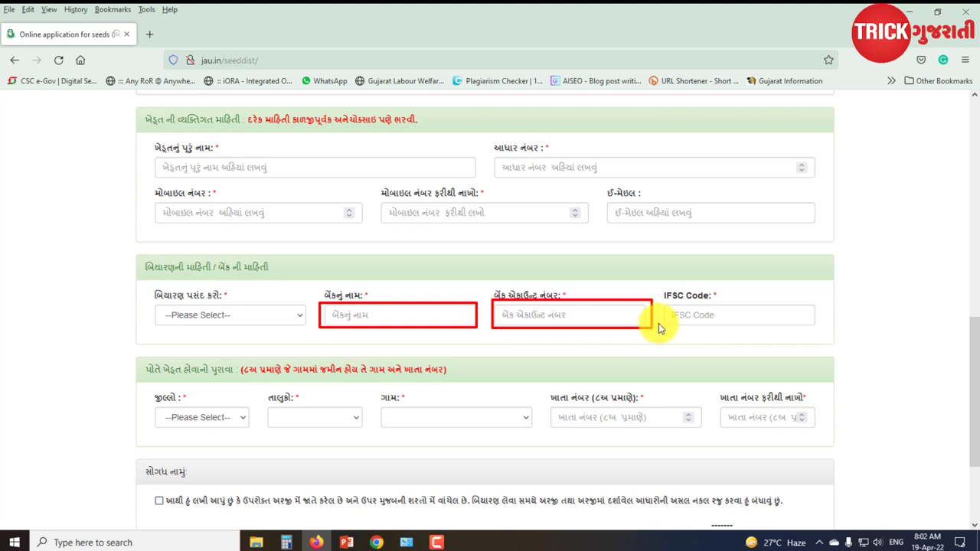
{"action": "left_click_drag", "start_coordinate": [662, 300], "coordinate": [820, 330]}
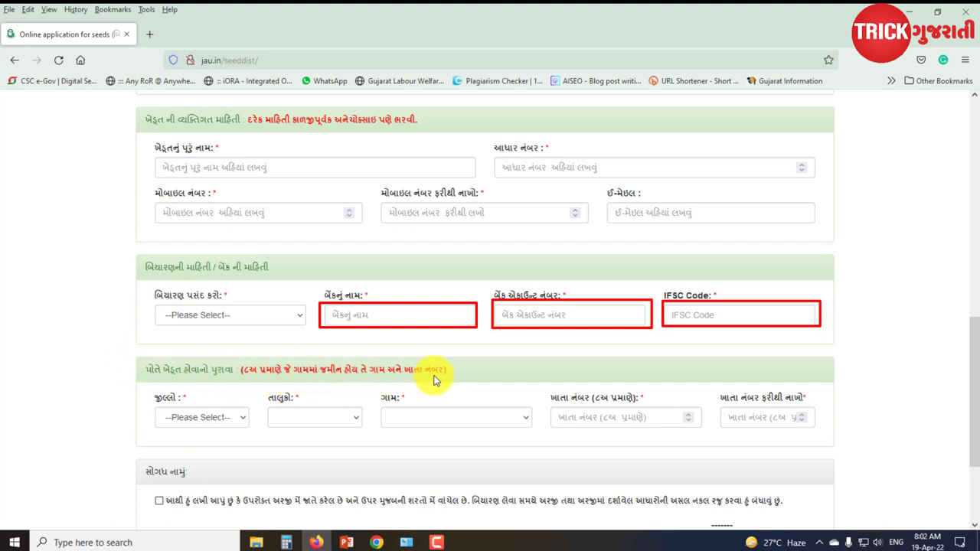
- Examine the proof-of-farmer fields for district, taluka, village and the 8-A khata number with its repeat entry
{"action": "left_click_drag", "start_coordinate": [125, 353], "coordinate": [840, 453]}
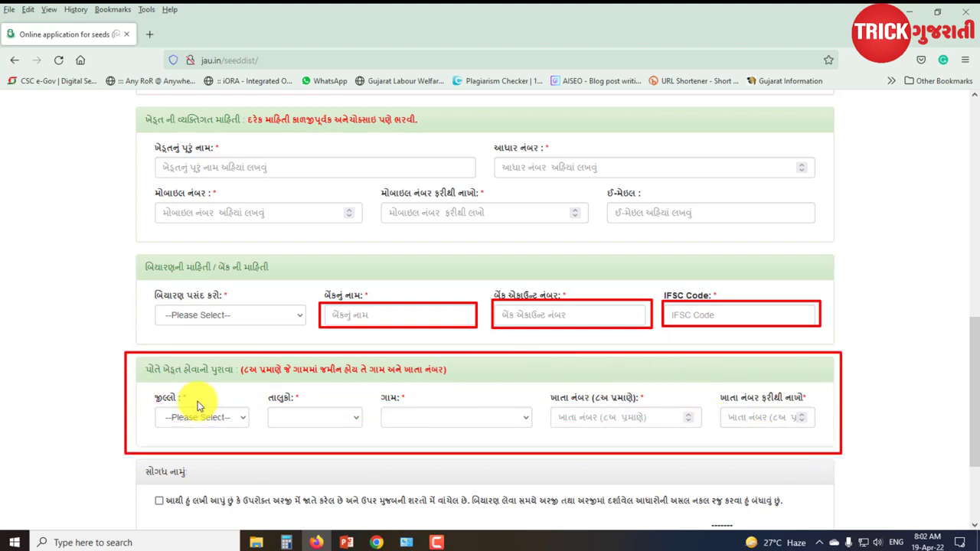
{"action": "left_click_drag", "start_coordinate": [149, 406], "coordinate": [247, 434]}
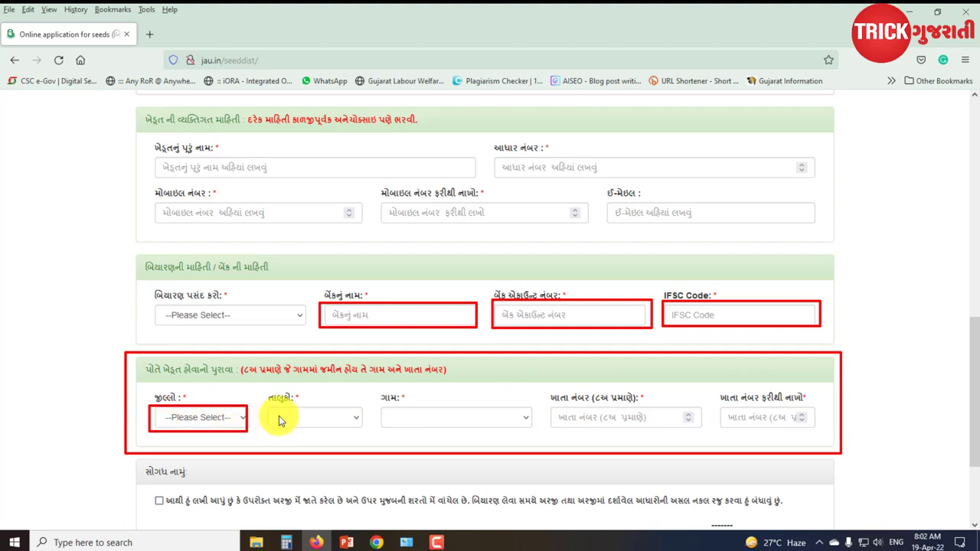
{"action": "left_click_drag", "start_coordinate": [260, 406], "coordinate": [359, 428]}
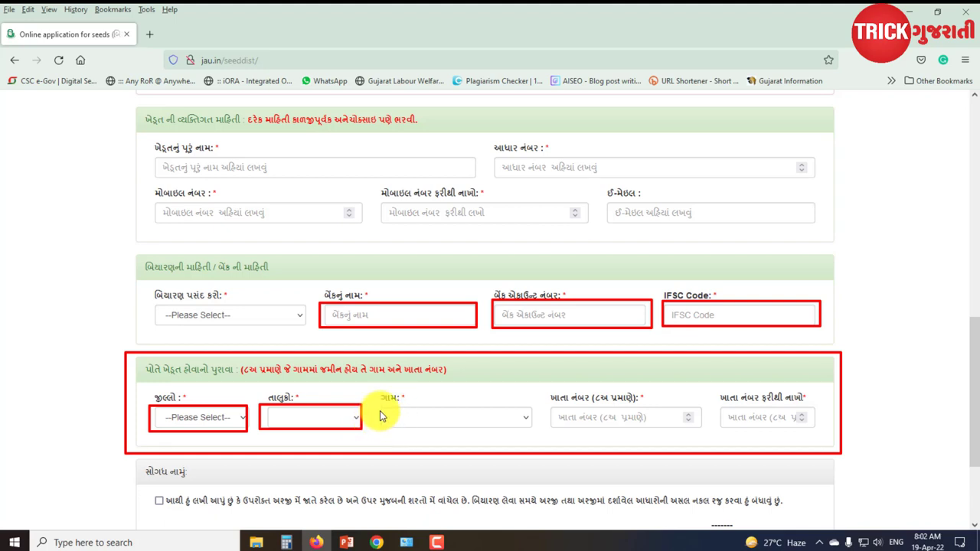
{"action": "mouse_move", "coordinate": [378, 407]}
{"action": "left_mouse_down"}
{"action": "mouse_move", "coordinate": [493, 437]}
{"action": "mouse_move", "coordinate": [536, 429]}
{"action": "left_mouse_up"}
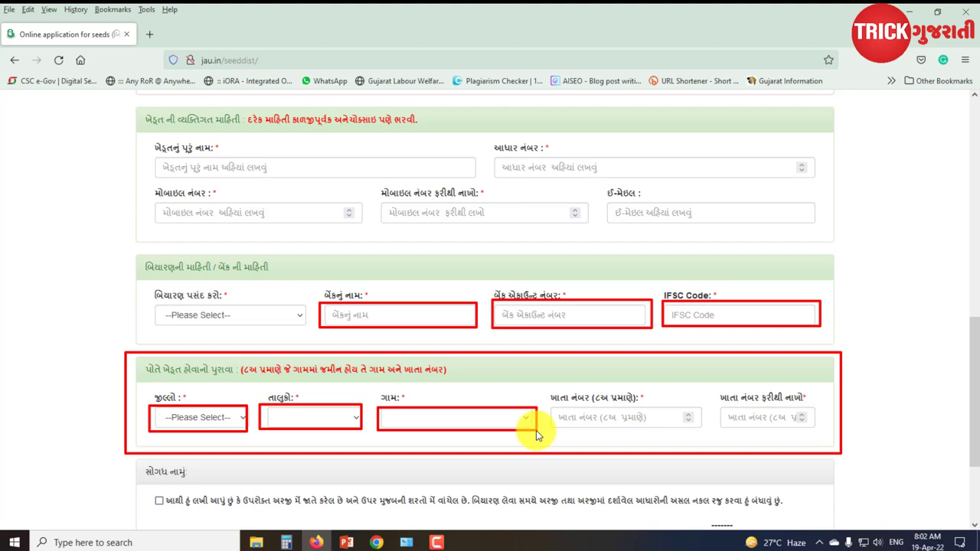
{"action": "left_click_drag", "start_coordinate": [536, 430], "coordinate": [817, 432]}
- Examine the declaration checkbox, the submission option and the helpline contact lines at the end of the form
{"action": "scroll", "coordinate": [592, 374], "scroll_direction": "down", "scroll_amount": 3}
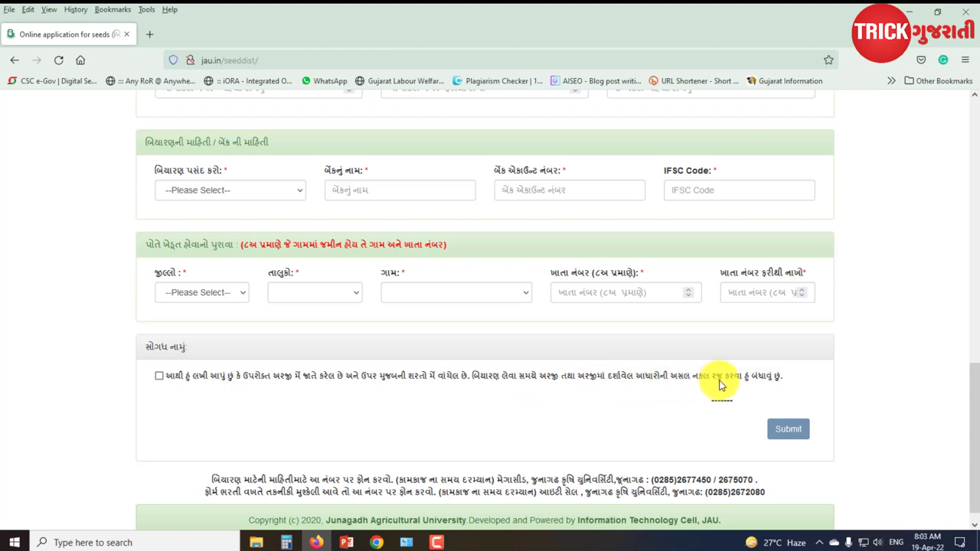
{"action": "left_click", "coordinate": [158, 376]}
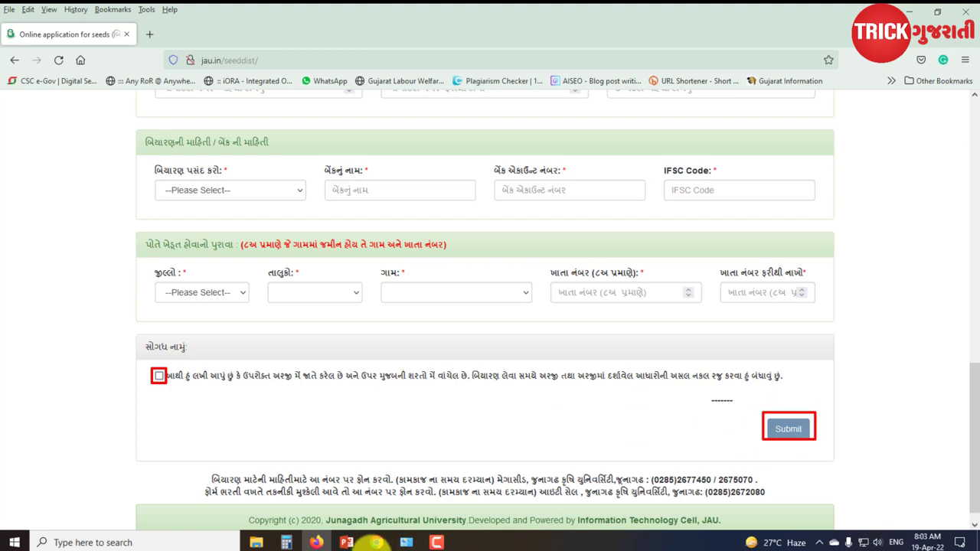
{"action": "mouse_move", "coordinate": [198, 467]}
{"action": "left_mouse_down"}
{"action": "mouse_move", "coordinate": [380, 482]}
{"action": "mouse_move", "coordinate": [660, 476]}
{"action": "mouse_move", "coordinate": [764, 487]}
{"action": "left_mouse_up"}
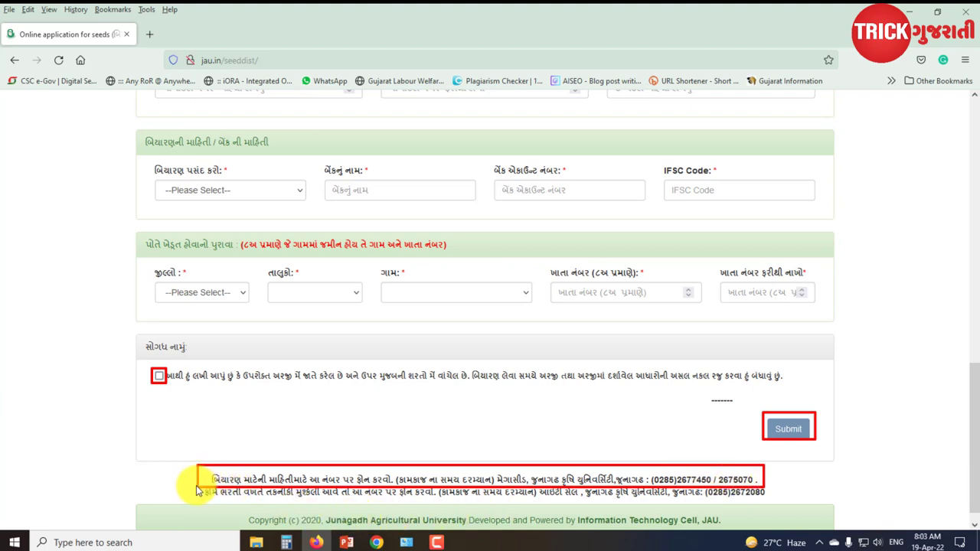
{"action": "mouse_move", "coordinate": [196, 486]}
{"action": "left_mouse_down"}
{"action": "mouse_move", "coordinate": [200, 500]}
{"action": "mouse_move", "coordinate": [782, 502]}
{"action": "left_mouse_up"}
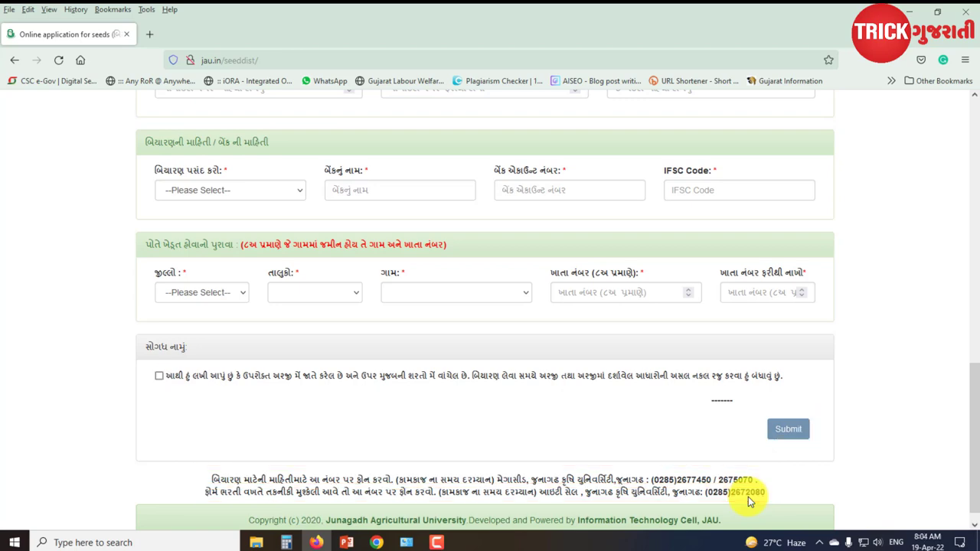
{"action": "scroll", "coordinate": [694, 437], "scroll_direction": "up", "scroll_amount": 3}
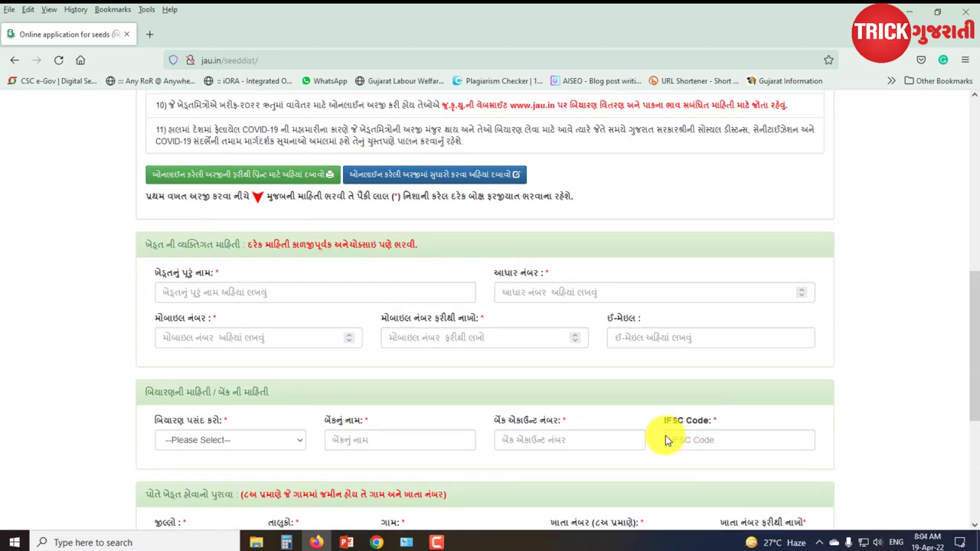
{"action": "scroll", "coordinate": [609, 399], "scroll_direction": "up", "scroll_amount": 3}
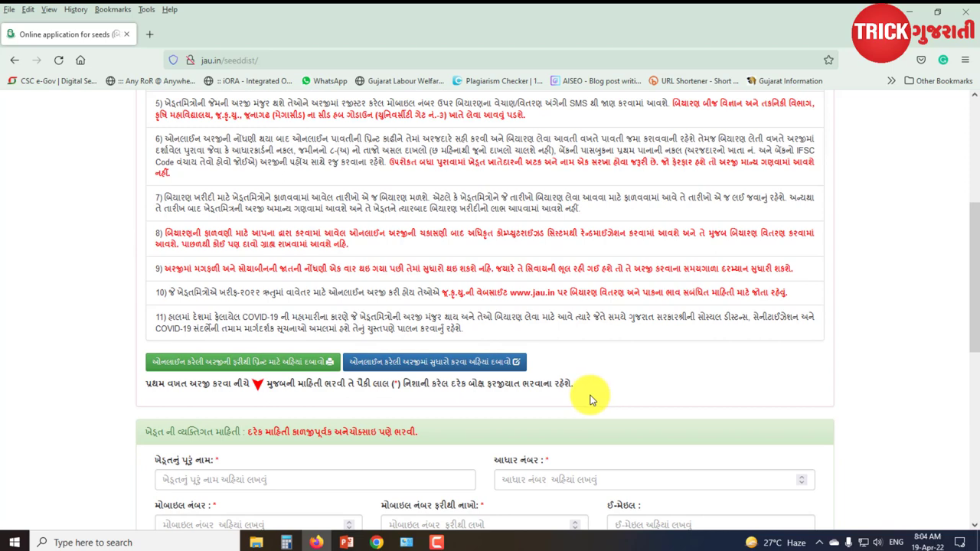
{"action": "scroll", "coordinate": [590, 399], "scroll_direction": "up", "scroll_amount": 3}
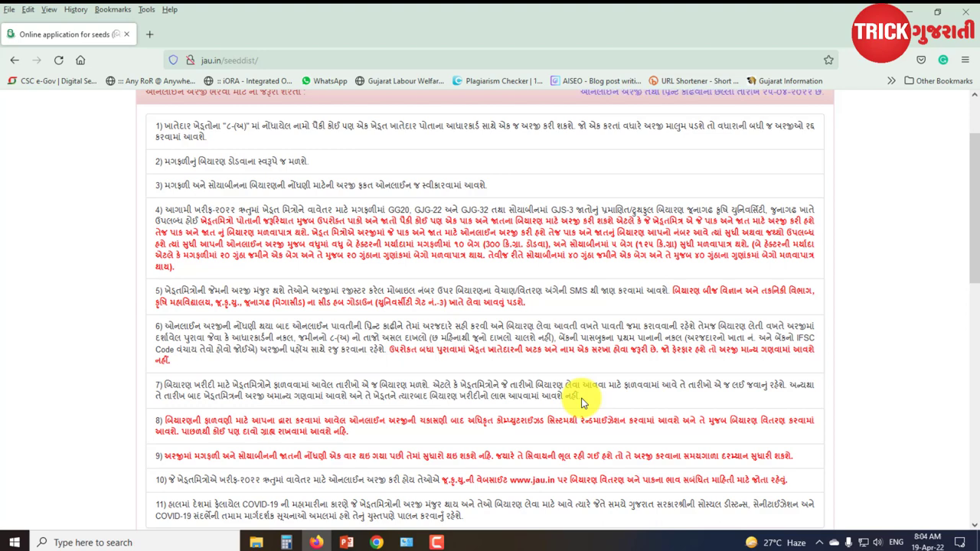
{"action": "scroll", "coordinate": [581, 403], "scroll_direction": "up", "scroll_amount": 3}
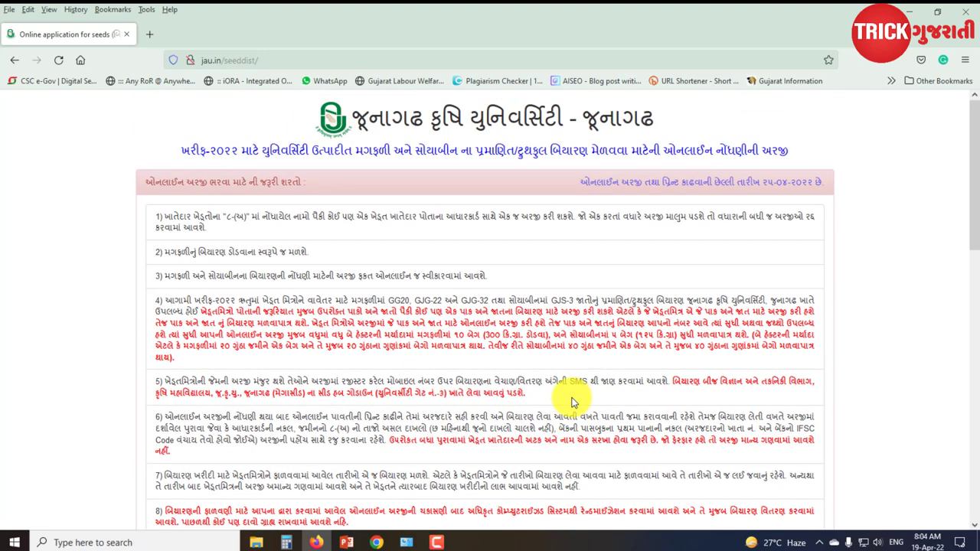
{"action": "scroll", "coordinate": [318, 360], "scroll_direction": "down", "scroll_amount": 5}
{"action": "scroll", "coordinate": [317, 378], "scroll_direction": "down", "scroll_amount": 3}
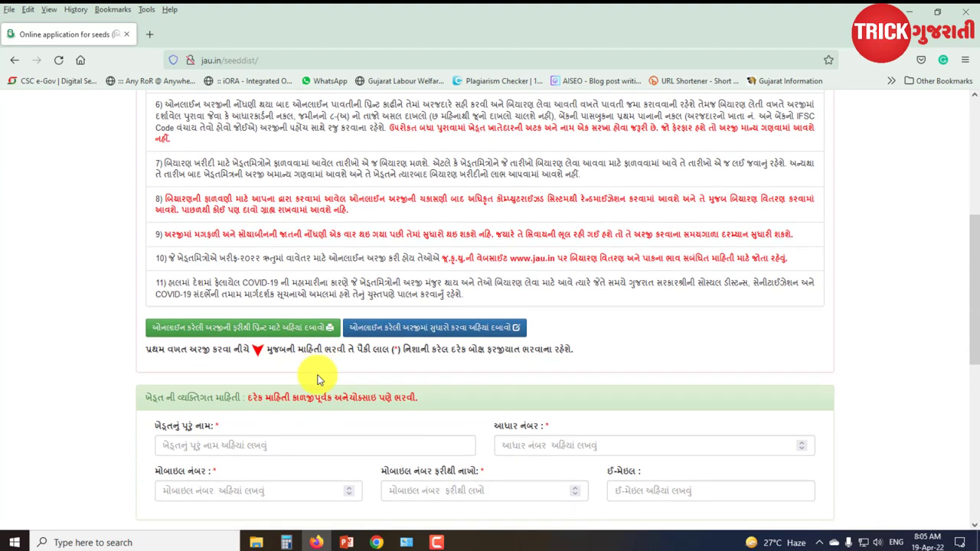